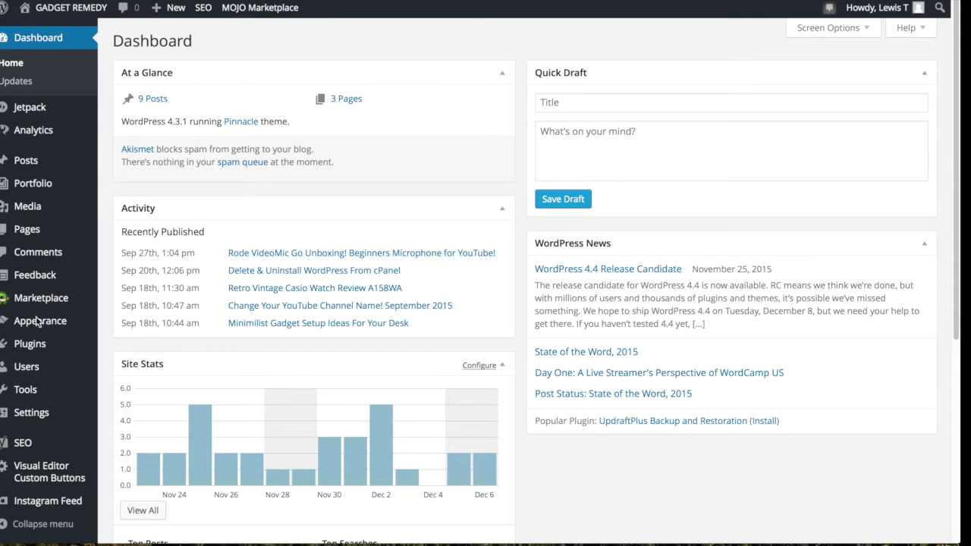
Step: Find the SumoMe plugin "Free Tools to grow your Email List, Social Sharing and Analytics" with the search term sumome, then install and activate it
{"action": "left_click", "coordinate": [30, 345]}
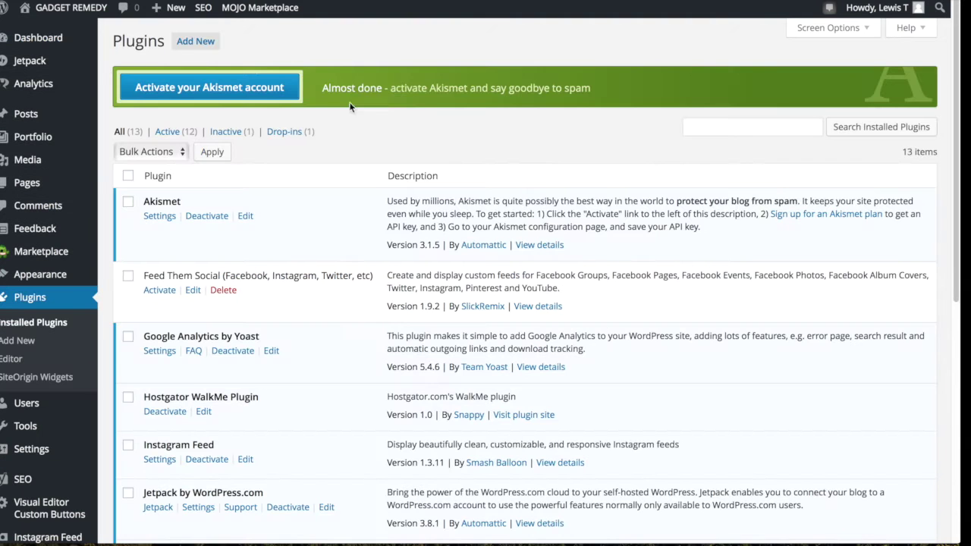
{"action": "left_click", "coordinate": [195, 41]}
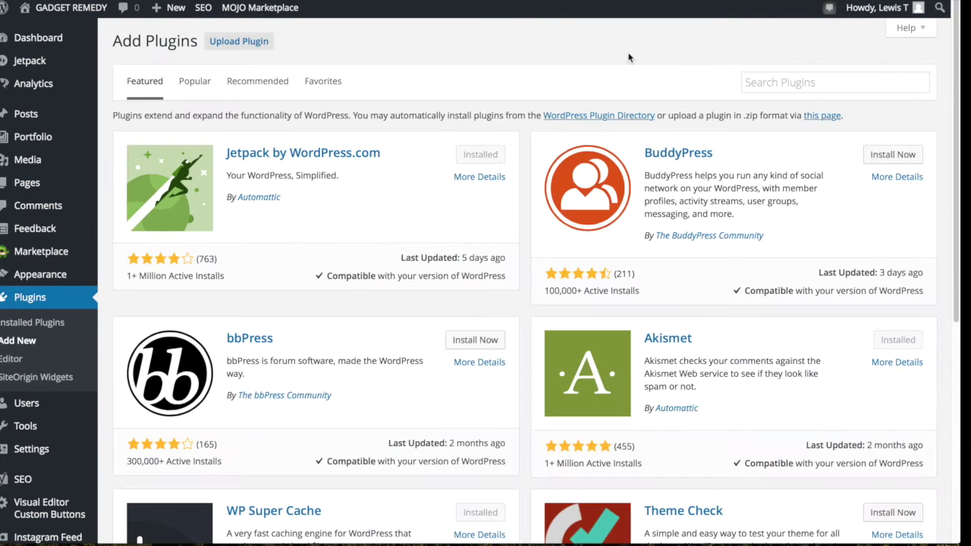
{"action": "left_click", "coordinate": [763, 80]}
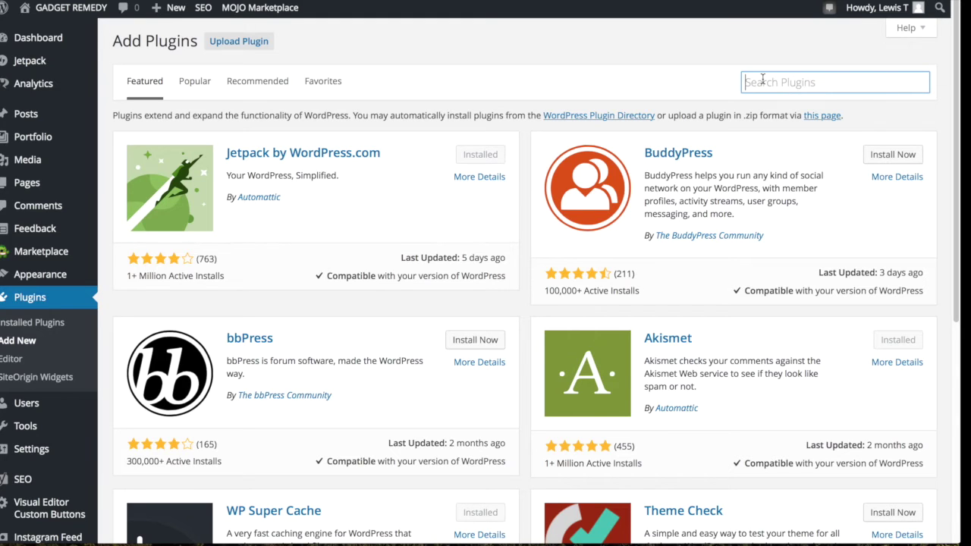
{"action": "type", "text": "sumome"}
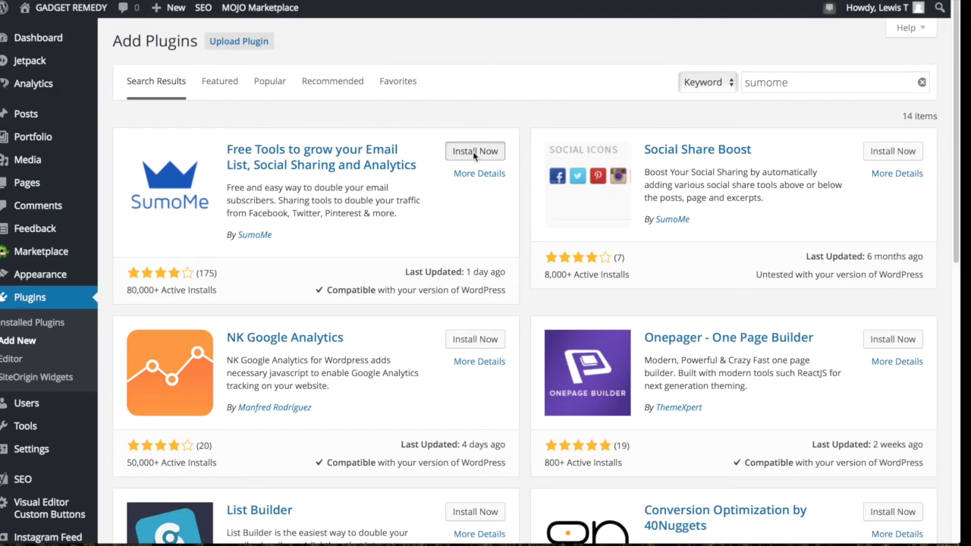
{"action": "left_click", "coordinate": [473, 151]}
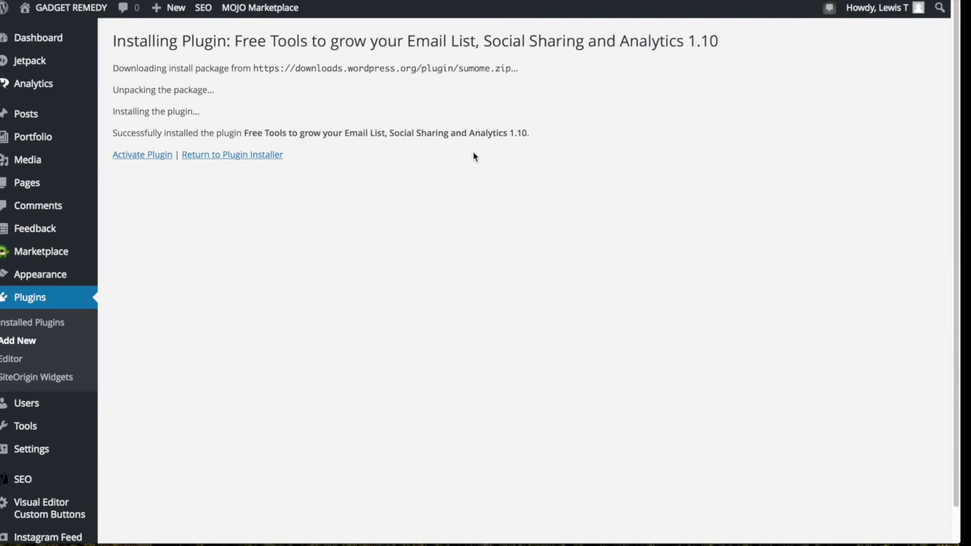
{"action": "left_click", "coordinate": [159, 156]}
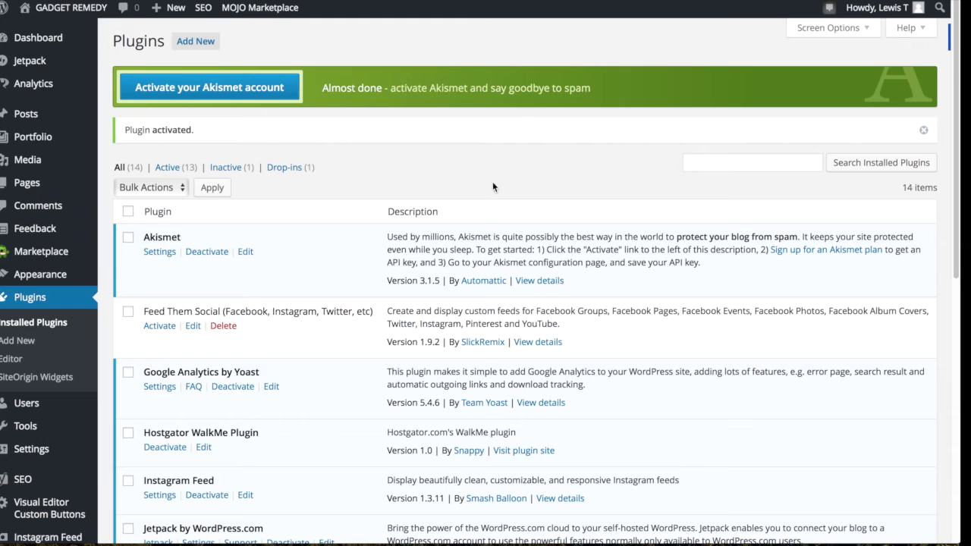
Step: Bring up the SumoMe overlay on the Plugins page and open its Sumo Store
{"action": "mouse_move", "coordinate": [951, 48]}
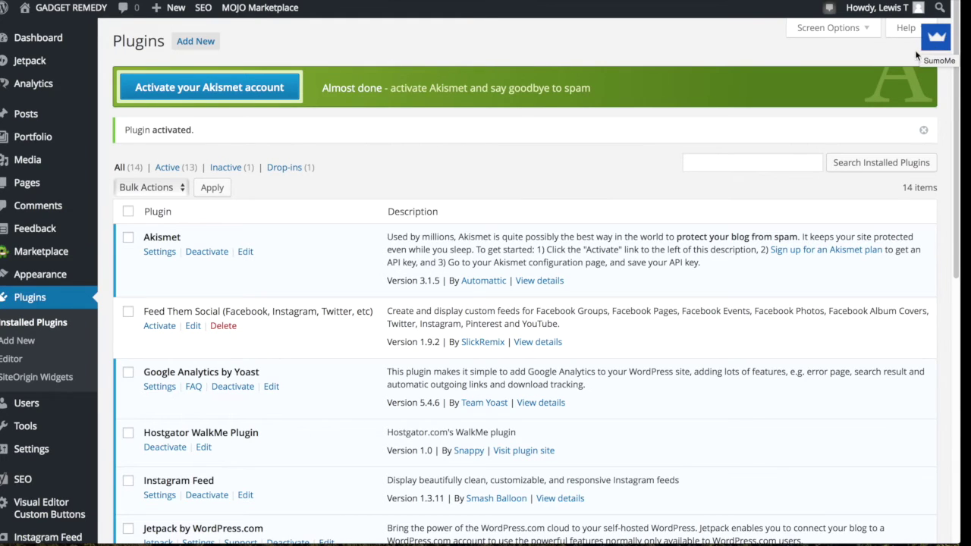
{"action": "scroll", "coordinate": [915, 50], "scroll_direction": "down", "scroll_amount": 1}
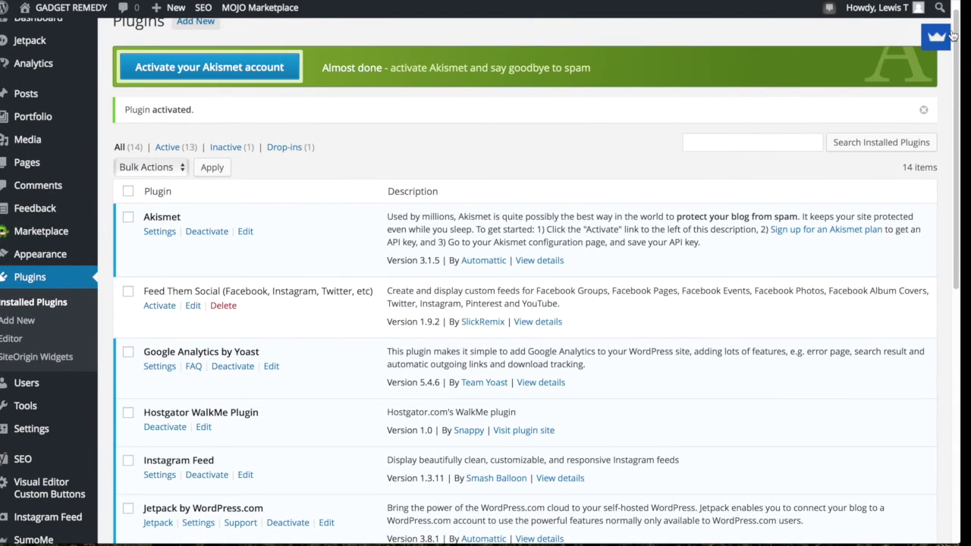
{"action": "scroll", "coordinate": [948, 39], "scroll_direction": "down", "scroll_amount": 3}
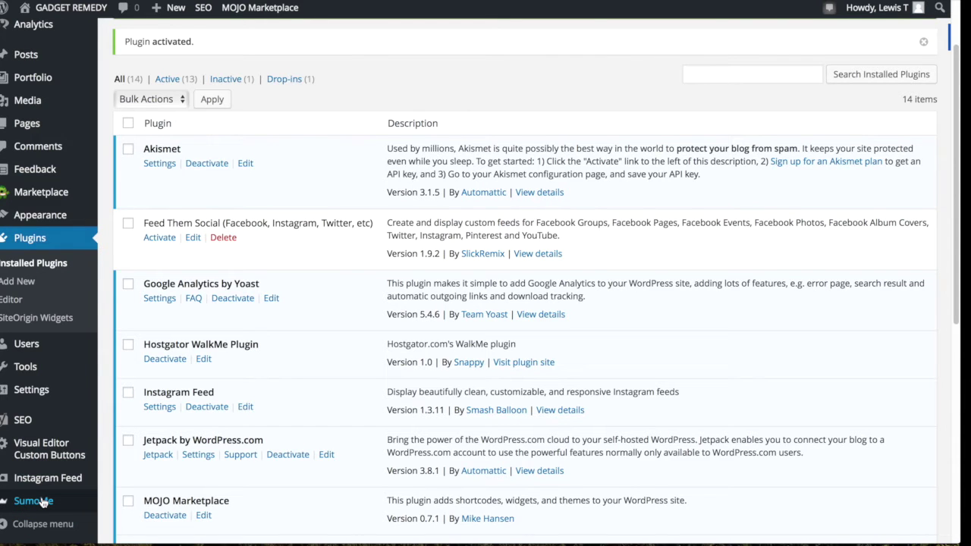
{"action": "scroll", "coordinate": [426, 461], "scroll_direction": "up", "scroll_amount": 3}
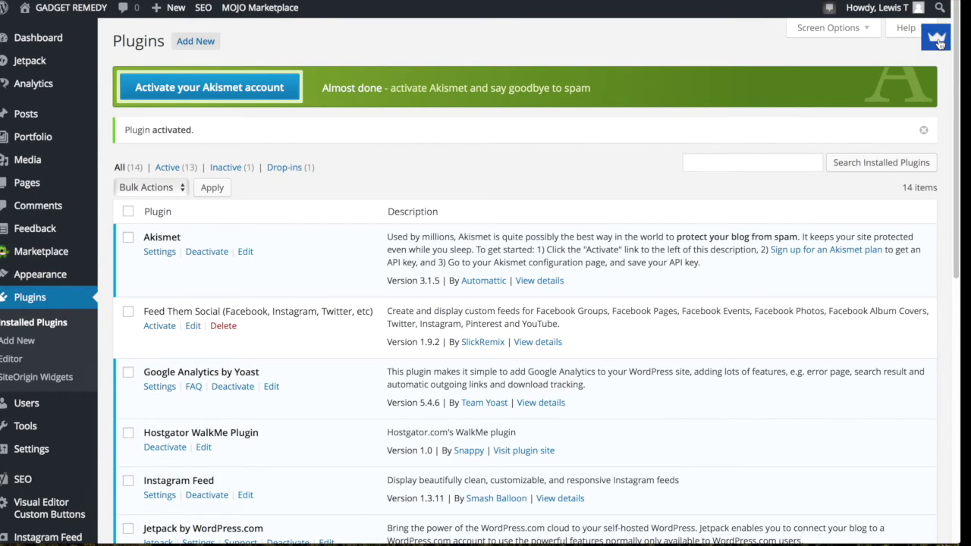
{"action": "left_click", "coordinate": [938, 40]}
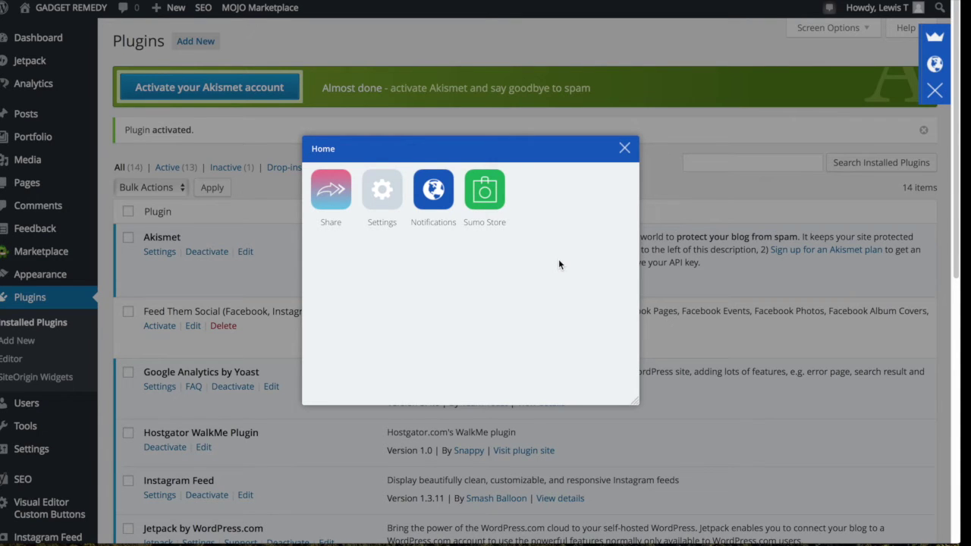
{"action": "left_click", "coordinate": [490, 199]}
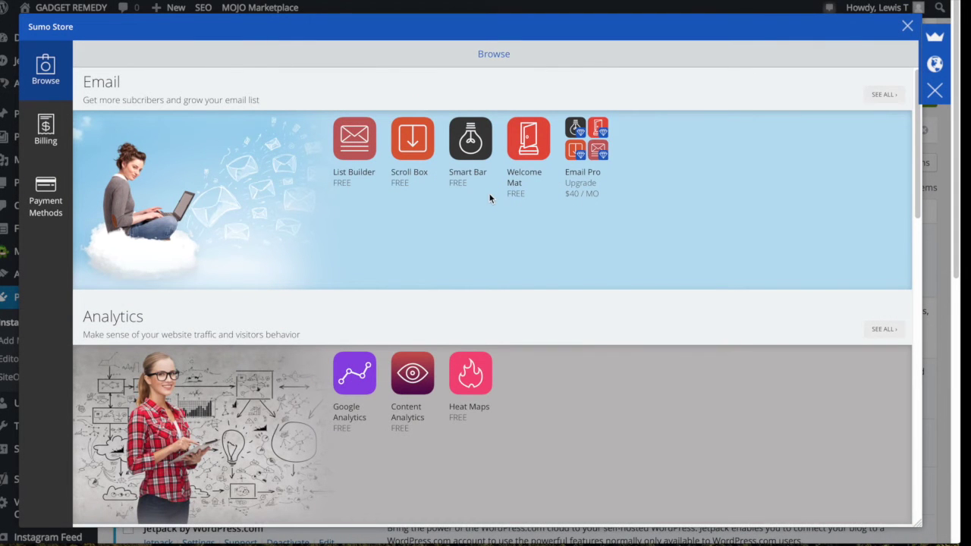
Step: Find the Share app in the store's Sharing category and launch it
{"action": "scroll", "coordinate": [489, 199], "scroll_direction": "down", "scroll_amount": 3}
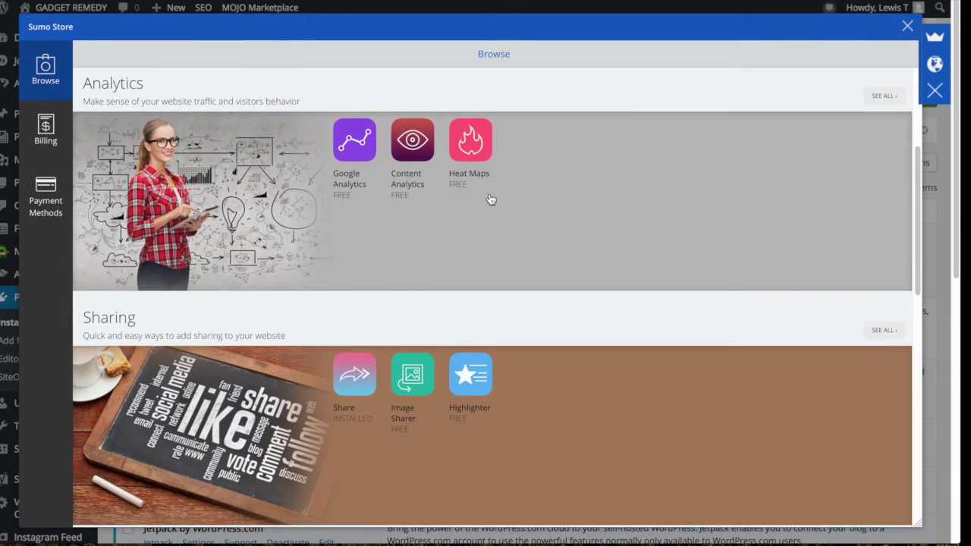
{"action": "scroll", "coordinate": [491, 199], "scroll_direction": "down", "scroll_amount": 1}
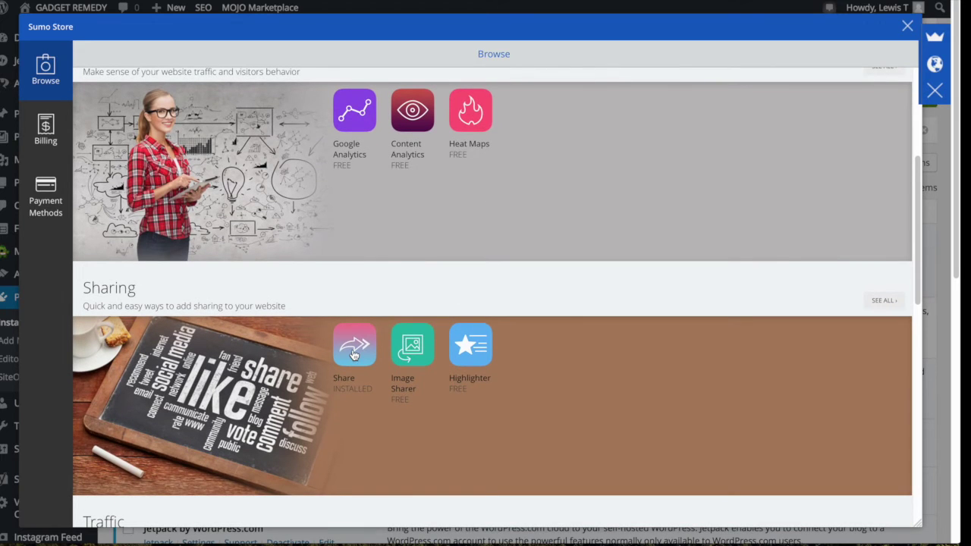
{"action": "left_click", "coordinate": [354, 353]}
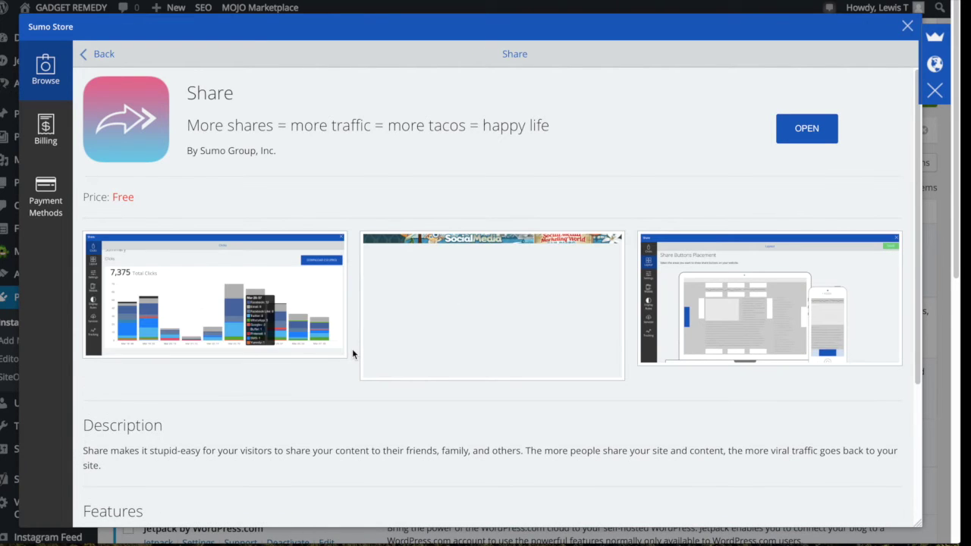
{"action": "left_click", "coordinate": [806, 140]}
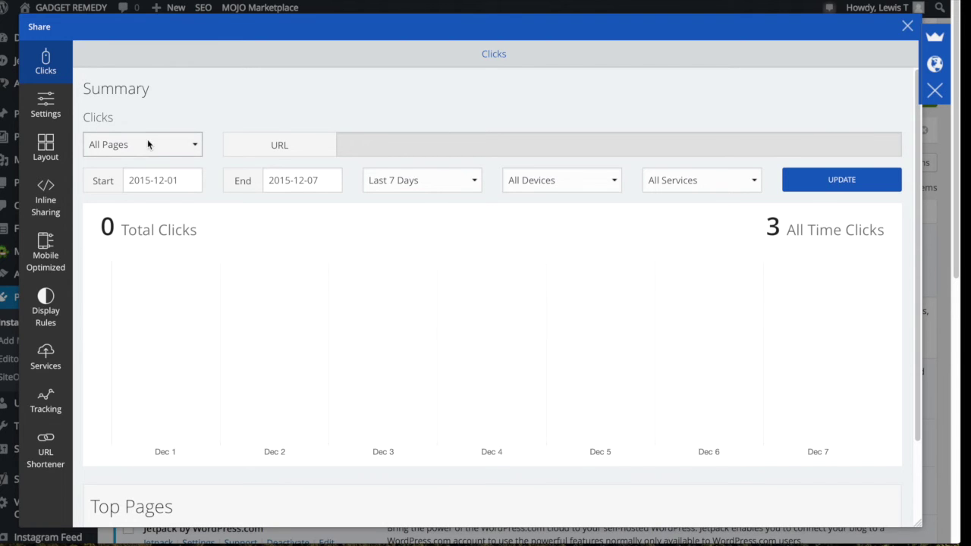
Step: In the Share settings, add LinkedIn and Facebook Like after Google+ in the selected services and remove Pinterest from them
{"action": "left_click", "coordinate": [45, 106]}
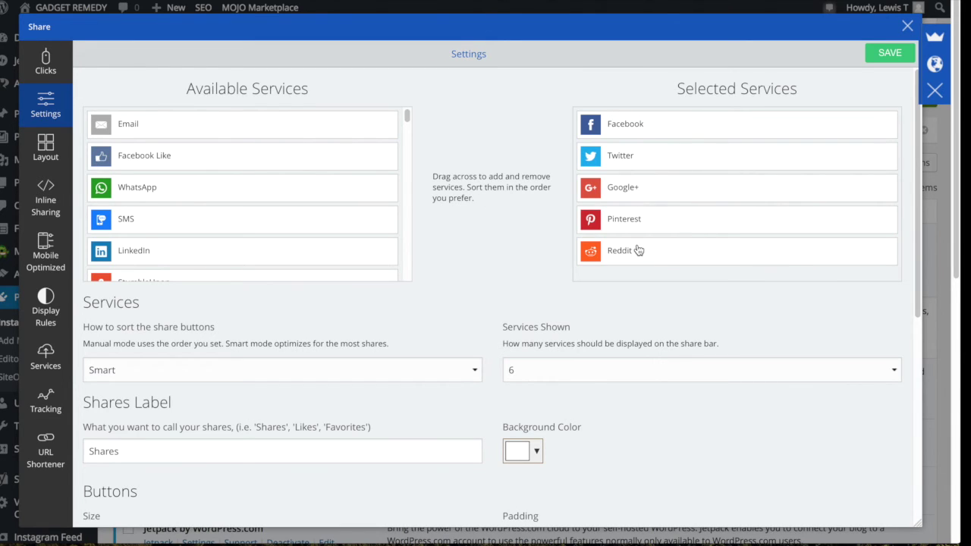
{"action": "left_click", "coordinate": [199, 253]}
{"action": "left_click_drag", "start_coordinate": [199, 254], "coordinate": [578, 198]}
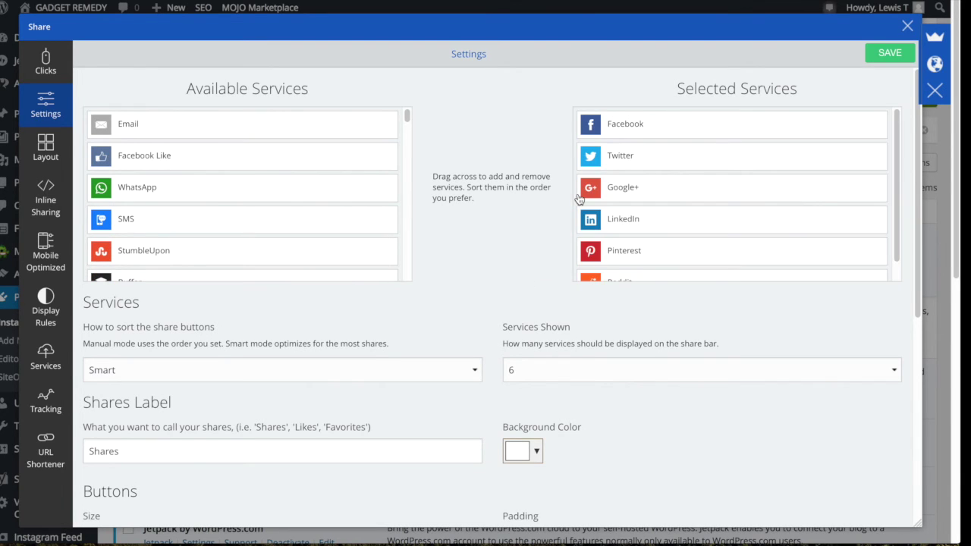
{"action": "left_click_drag", "start_coordinate": [601, 255], "coordinate": [94, 194]}
{"action": "left_click_drag", "start_coordinate": [124, 156], "coordinate": [584, 198]}
Step: Review the sorting, label, button, share count and mobile options, and save the Share settings
{"action": "scroll", "coordinate": [472, 232], "scroll_direction": "down", "scroll_amount": 2}
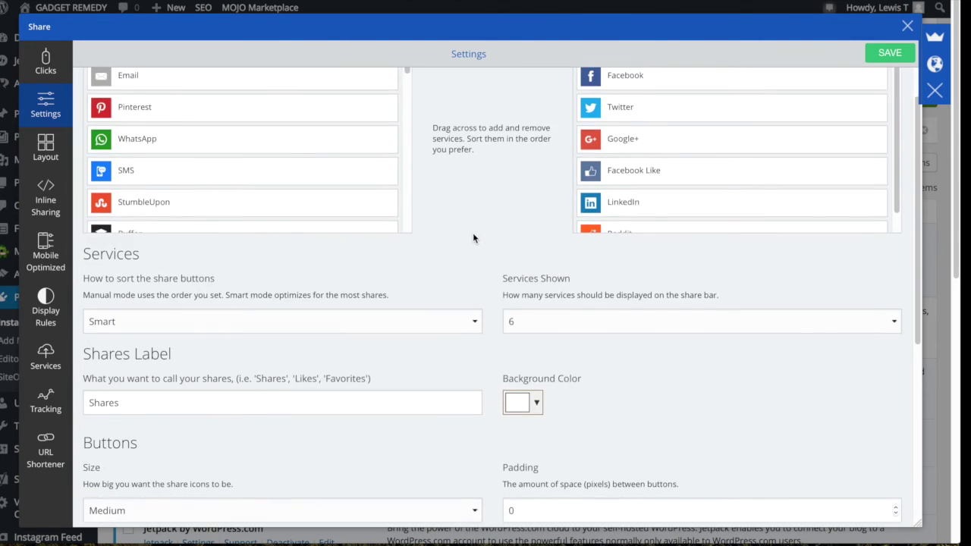
{"action": "scroll", "coordinate": [473, 238], "scroll_direction": "down", "scroll_amount": 2}
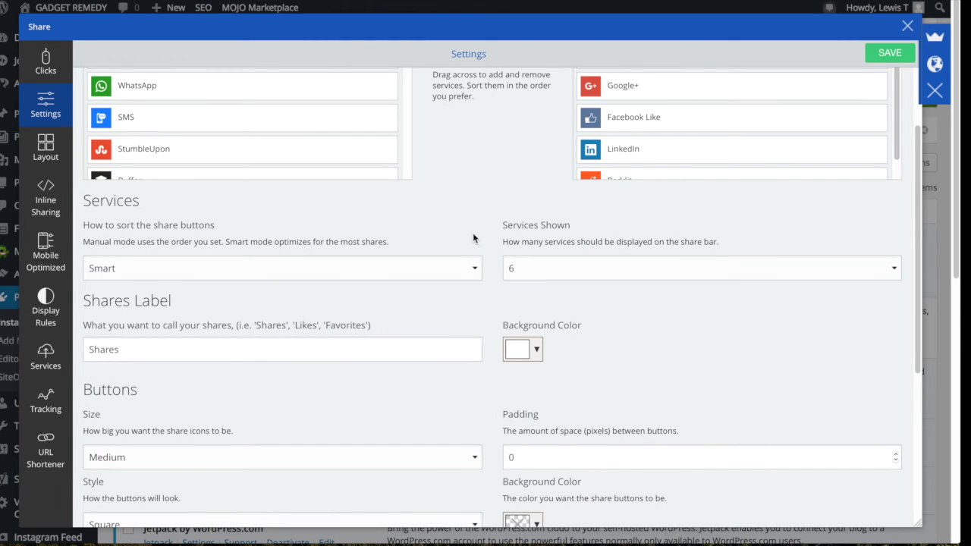
{"action": "scroll", "coordinate": [473, 238], "scroll_direction": "down", "scroll_amount": 10}
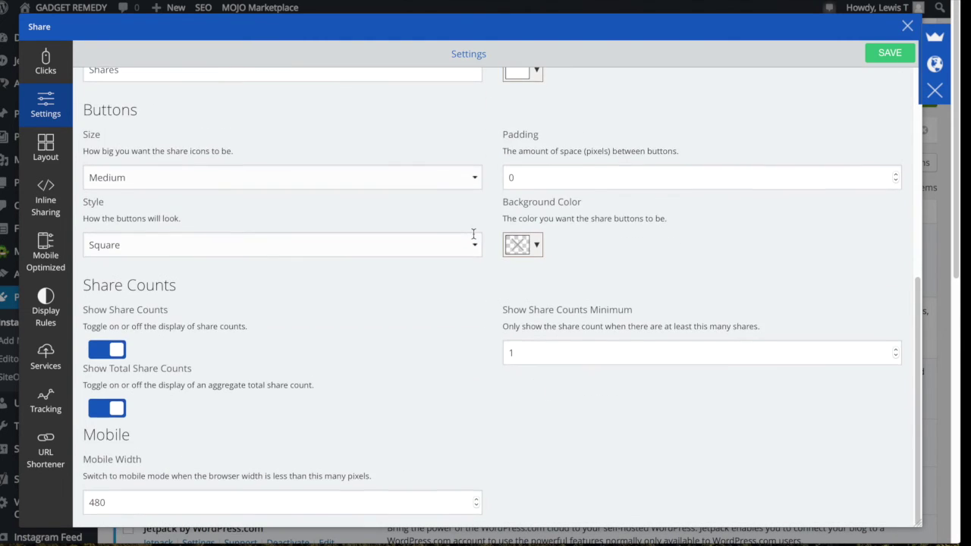
{"action": "scroll", "coordinate": [473, 234], "scroll_direction": "up", "scroll_amount": 12}
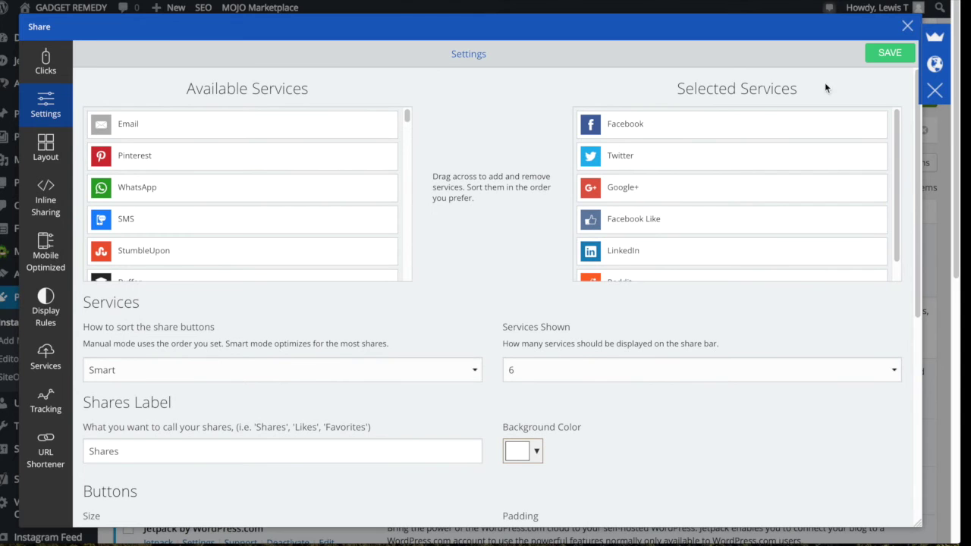
{"action": "left_click", "coordinate": [874, 59]}
Step: Turn off the share bar at the far-left edge of the desktop layout, save the button placement, and close the SumoMe windows
{"action": "left_click", "coordinate": [50, 155]}
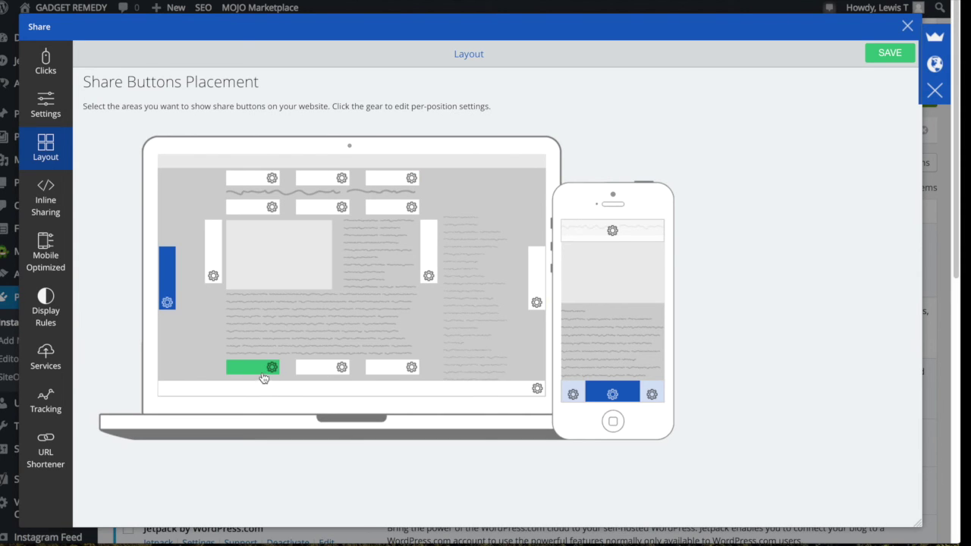
{"action": "left_click", "coordinate": [172, 291]}
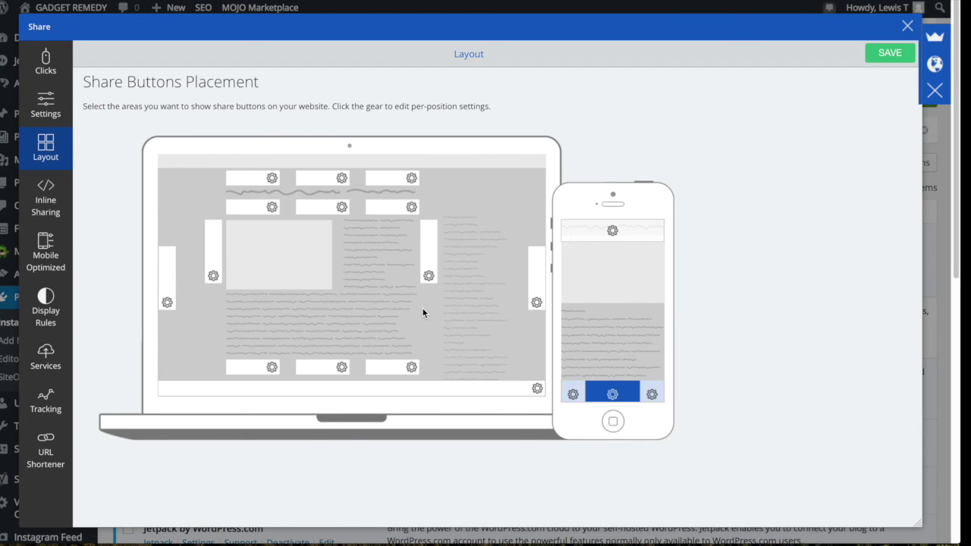
{"action": "left_click", "coordinate": [885, 59]}
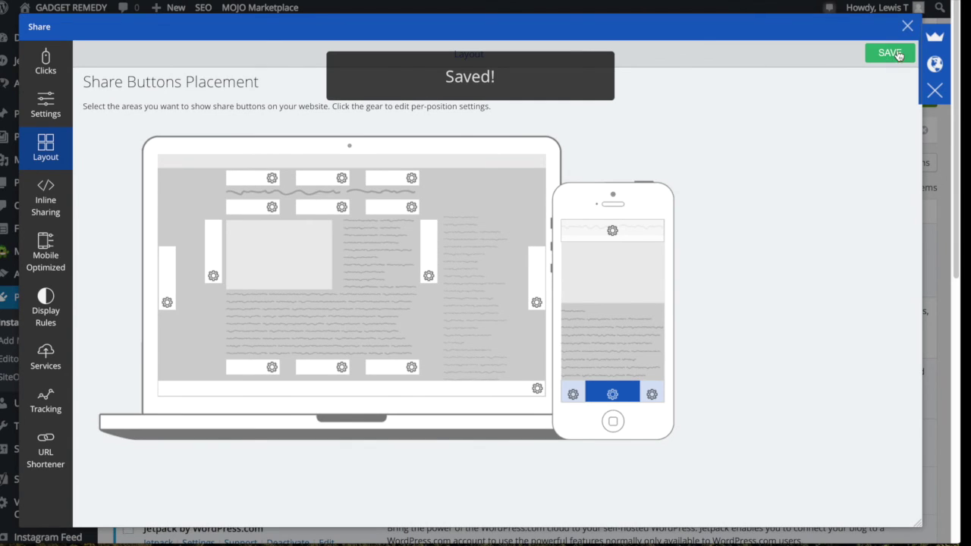
{"action": "left_click", "coordinate": [905, 29]}
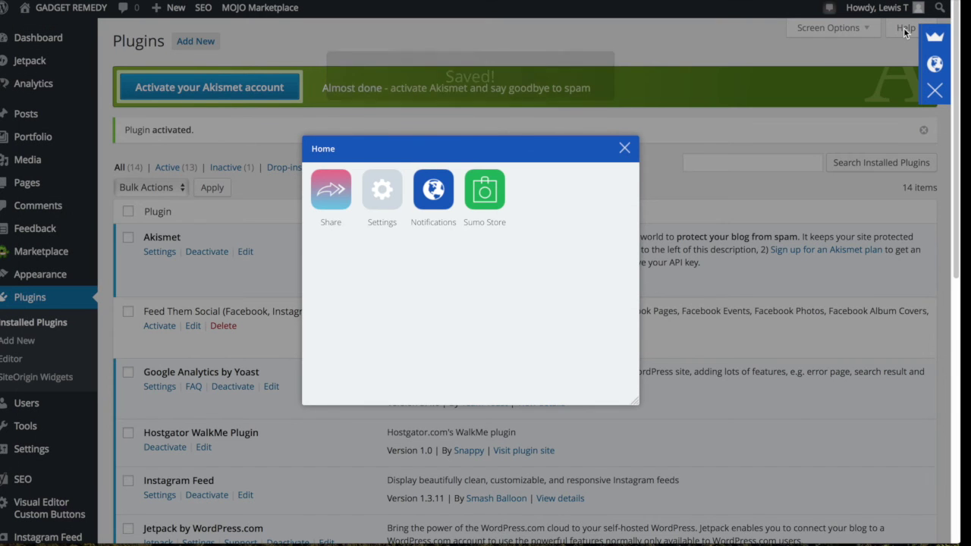
{"action": "left_click", "coordinate": [626, 149]}
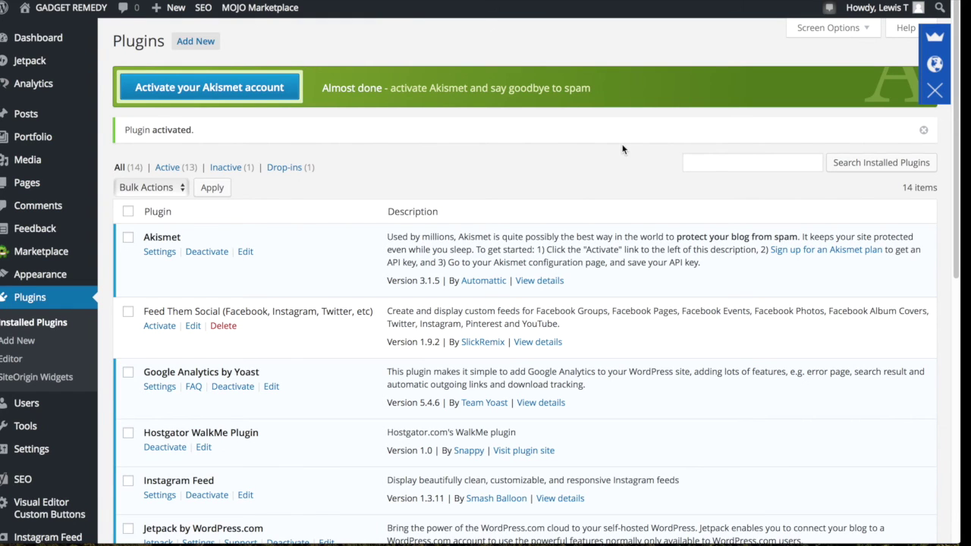
Step: Visit the Gadget Remedy front page and examine how the share buttons appear on the live site
{"action": "left_click", "coordinate": [79, 11]}
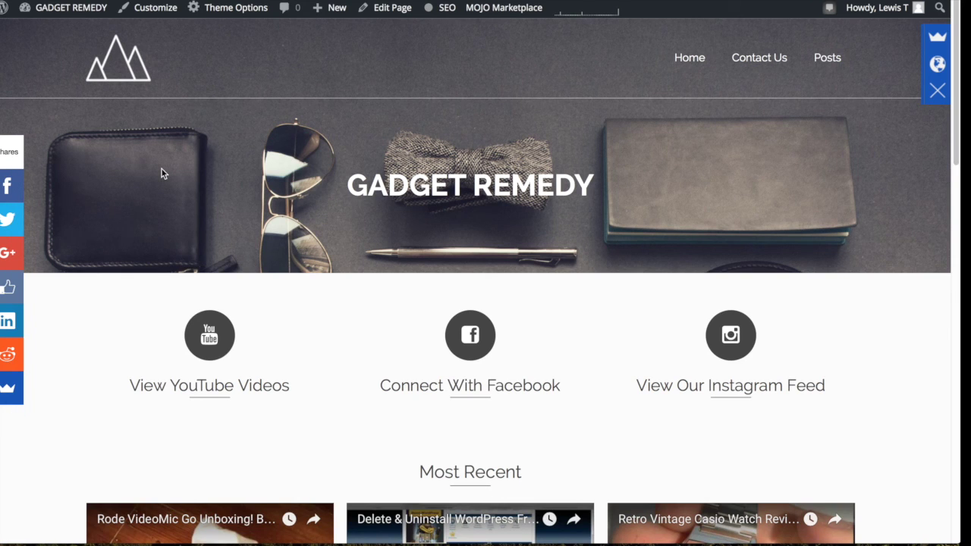
{"action": "scroll", "coordinate": [162, 173], "scroll_direction": "down", "scroll_amount": 2}
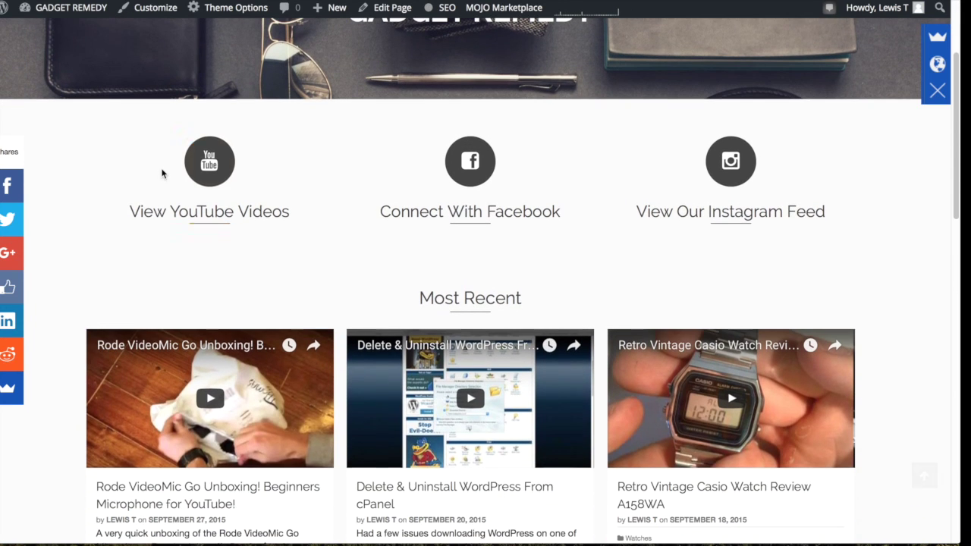